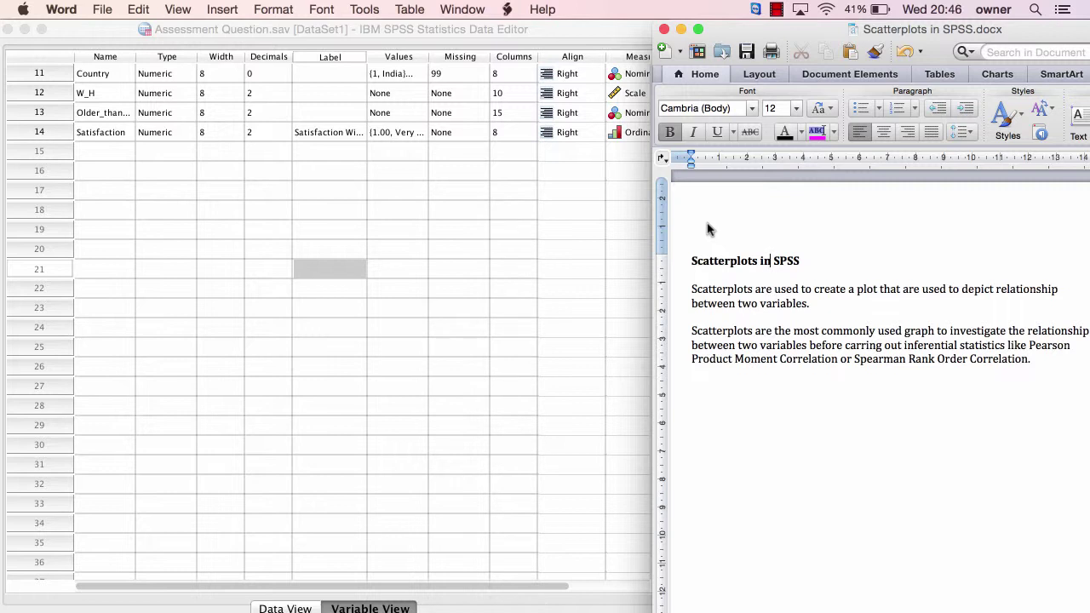
Step: Open Chart Builder from the Graphs menu of the SPSS Data Editor
{"action": "left_click", "coordinate": [561, 231]}
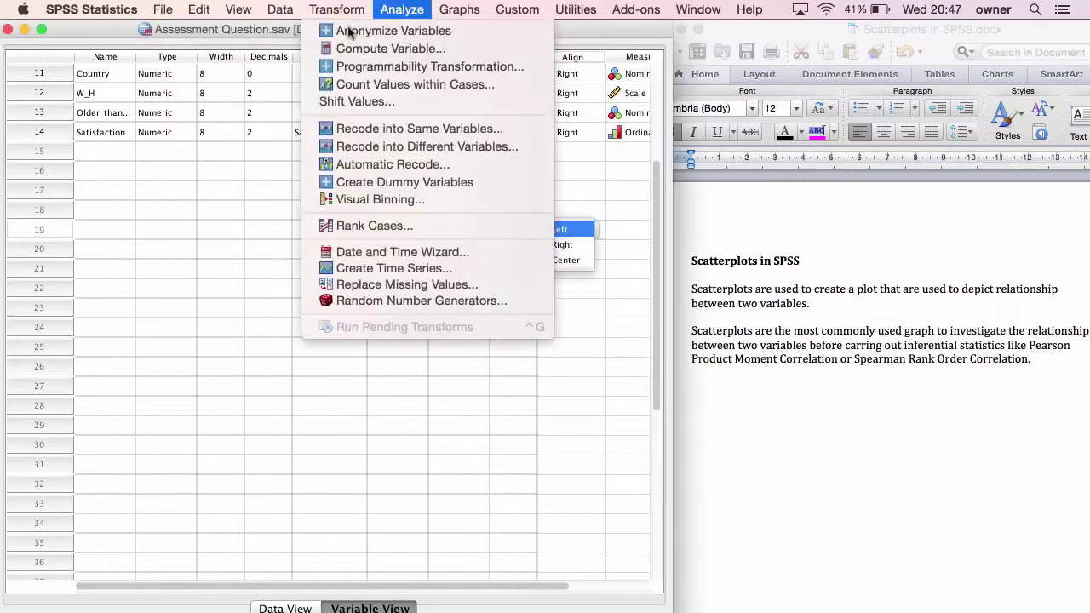
{"action": "left_click", "coordinate": [225, 198]}
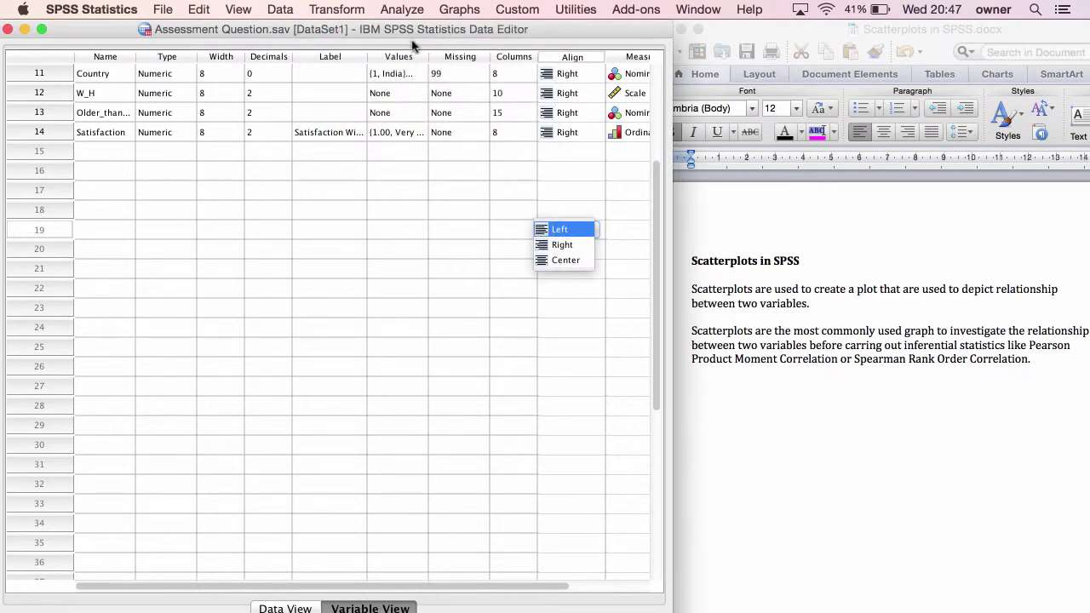
{"action": "left_click", "coordinate": [453, 10]}
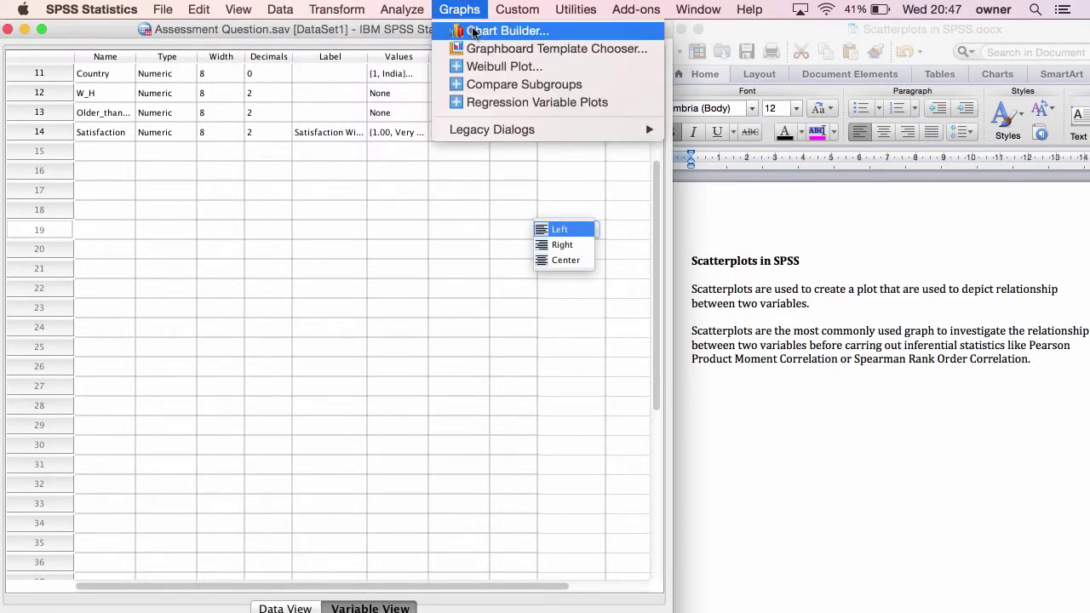
{"action": "left_click", "coordinate": [475, 30]}
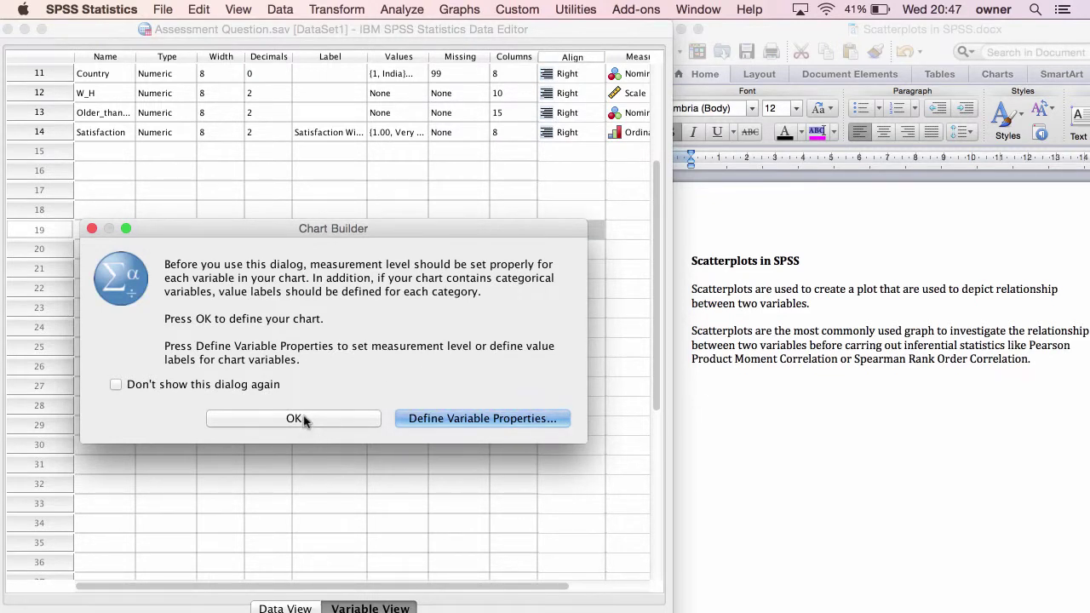
Step: Reset the Chart Builder and lay out a Simple Scatter of Calculated BMI (Y) against subject weight (X)
{"action": "left_click", "coordinate": [304, 419]}
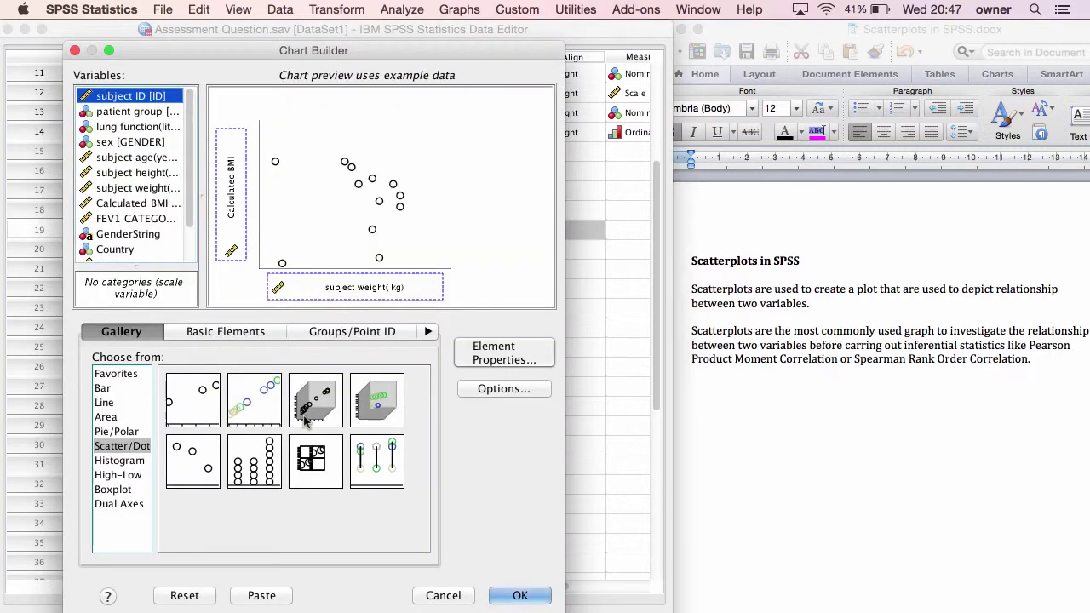
{"action": "left_click", "coordinate": [184, 595]}
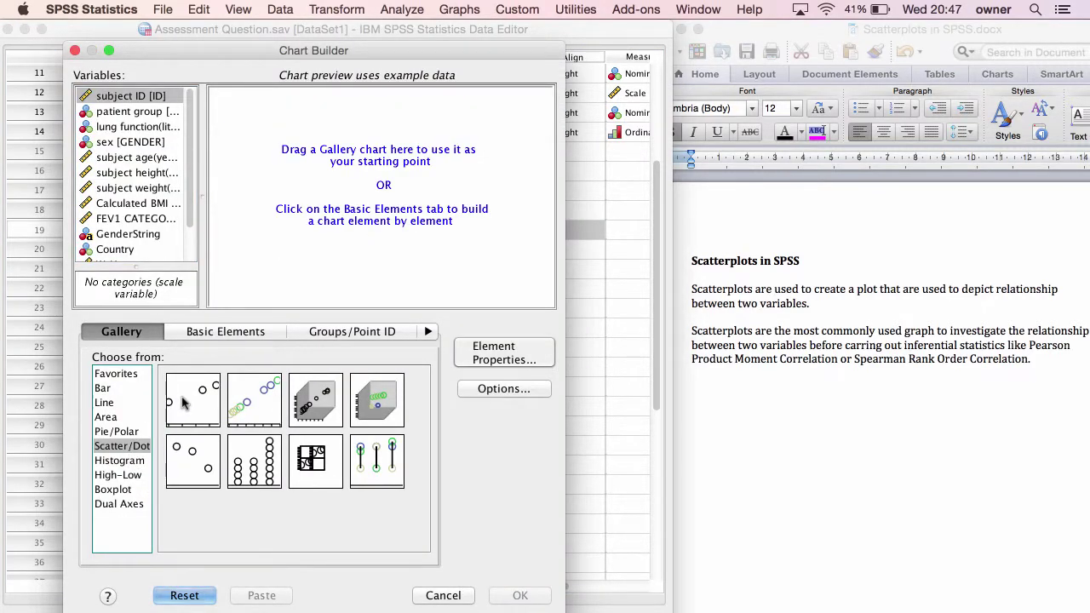
{"action": "left_click_drag", "start_coordinate": [184, 401], "coordinate": [282, 221]}
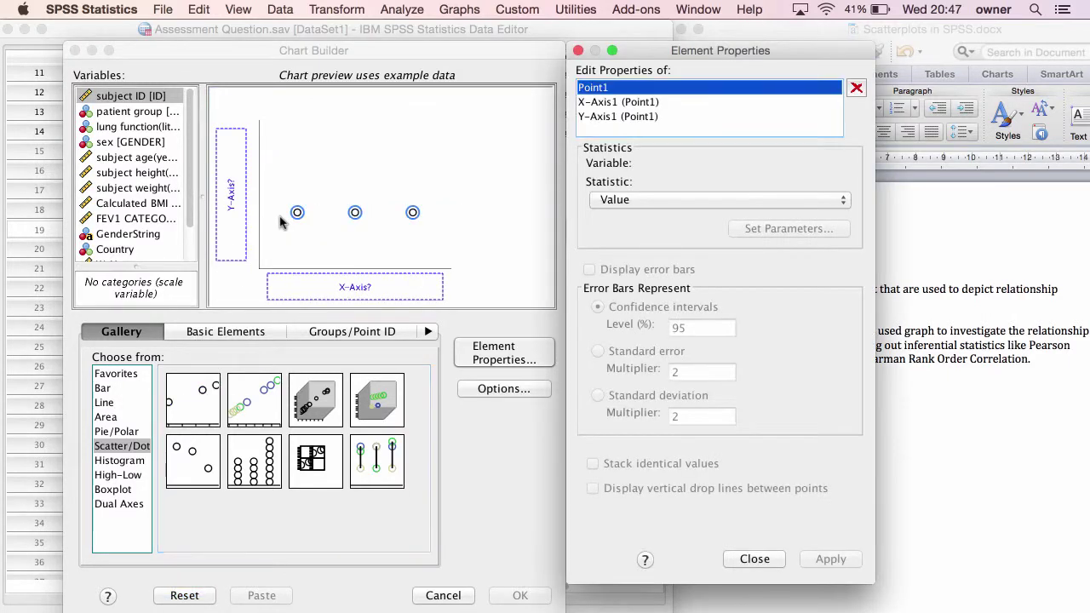
{"action": "left_click_drag", "start_coordinate": [122, 205], "coordinate": [226, 192]}
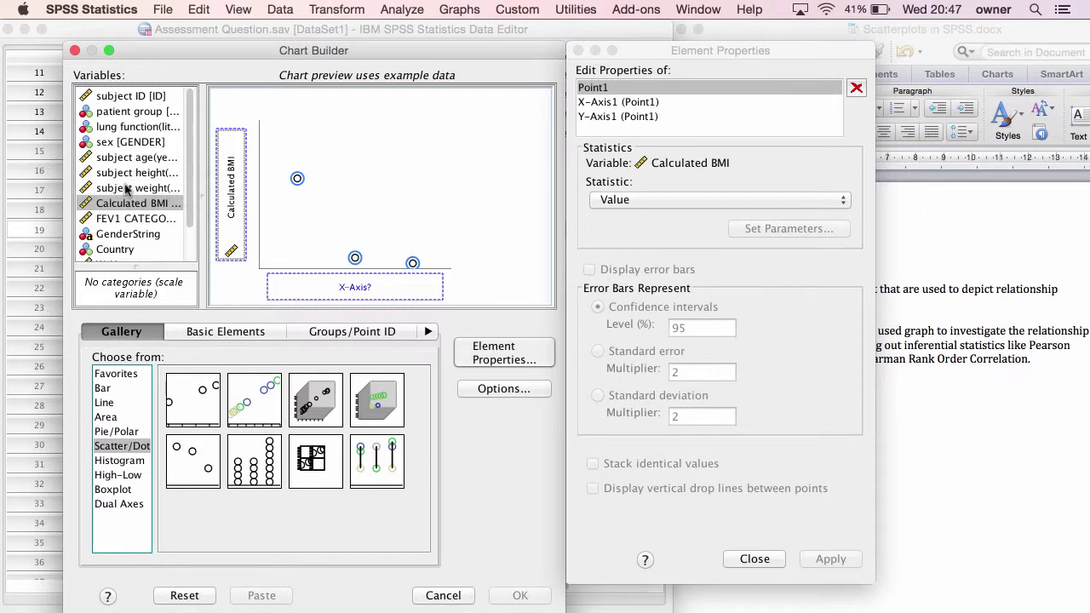
{"action": "left_click_drag", "start_coordinate": [126, 189], "coordinate": [319, 282]}
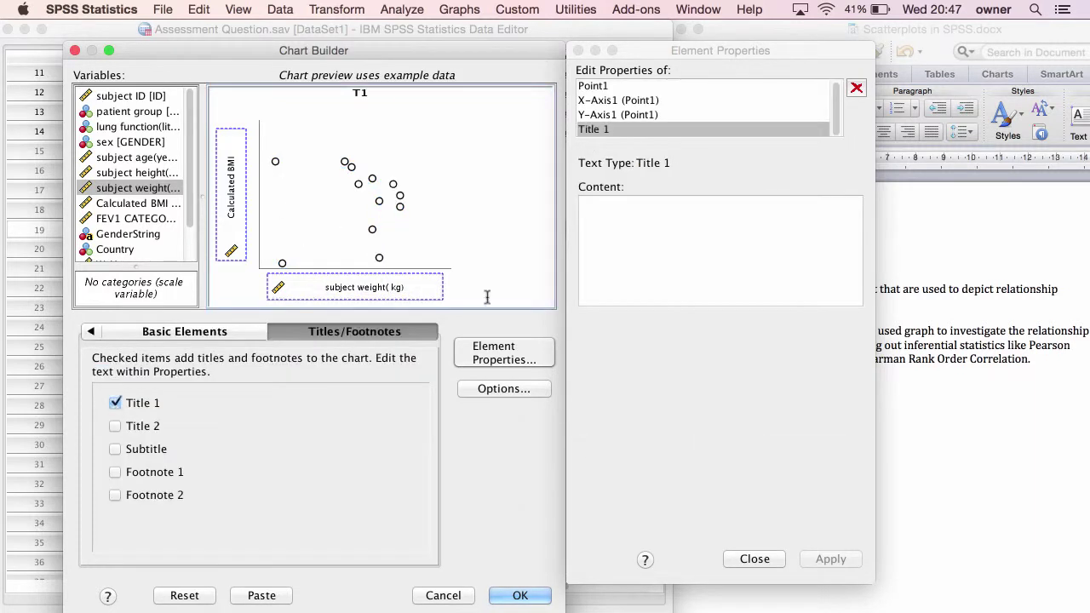
Step: Give the scatterplot the Title 1 text 'Relationship Between BMI and Weight' and apply it
{"action": "left_click", "coordinate": [688, 253]}
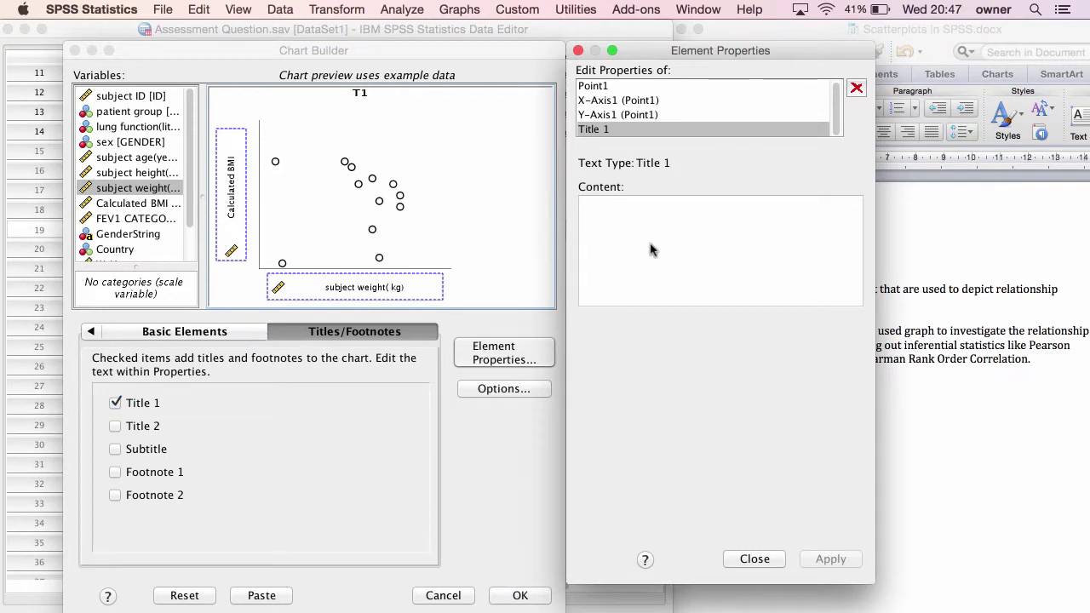
{"action": "type", "text": "Rea"}
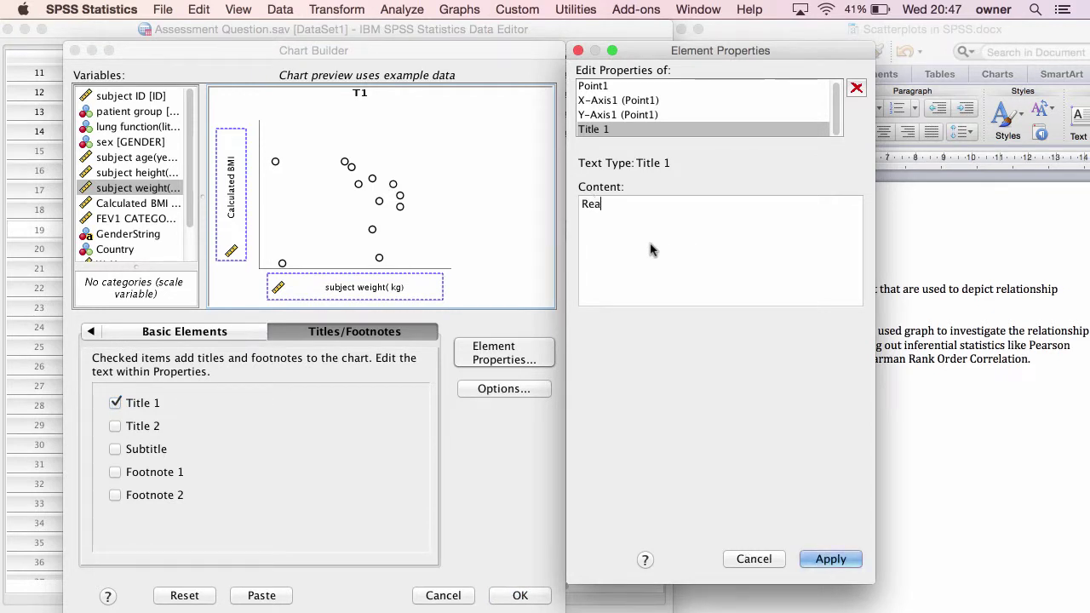
{"action": "type", "text": "ltionship Between B"}
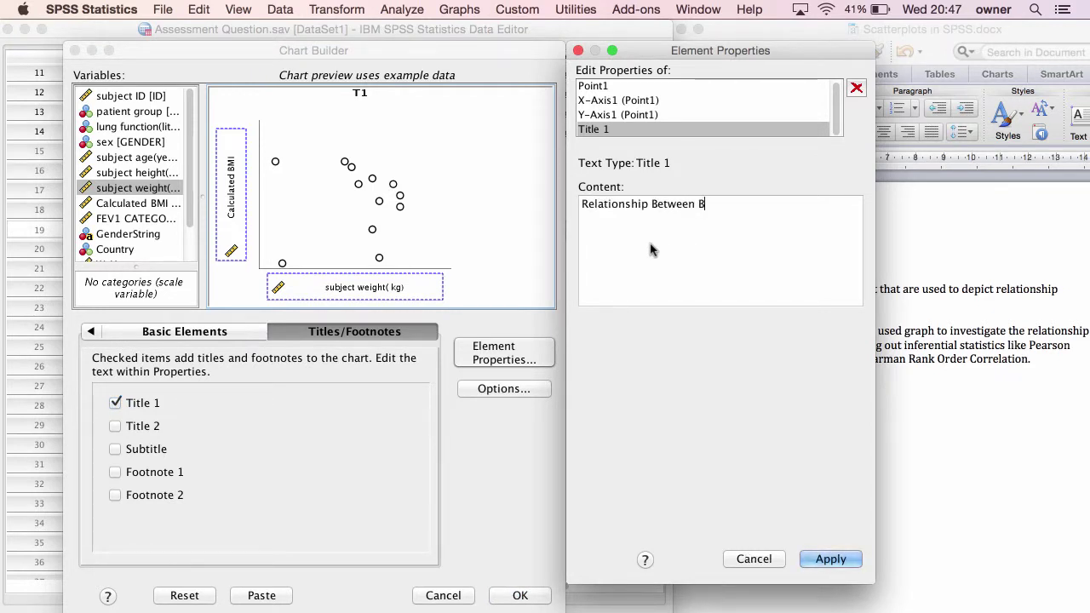
{"action": "type", "text": "MI and Weight"}
{"action": "left_click", "coordinate": [818, 555]}
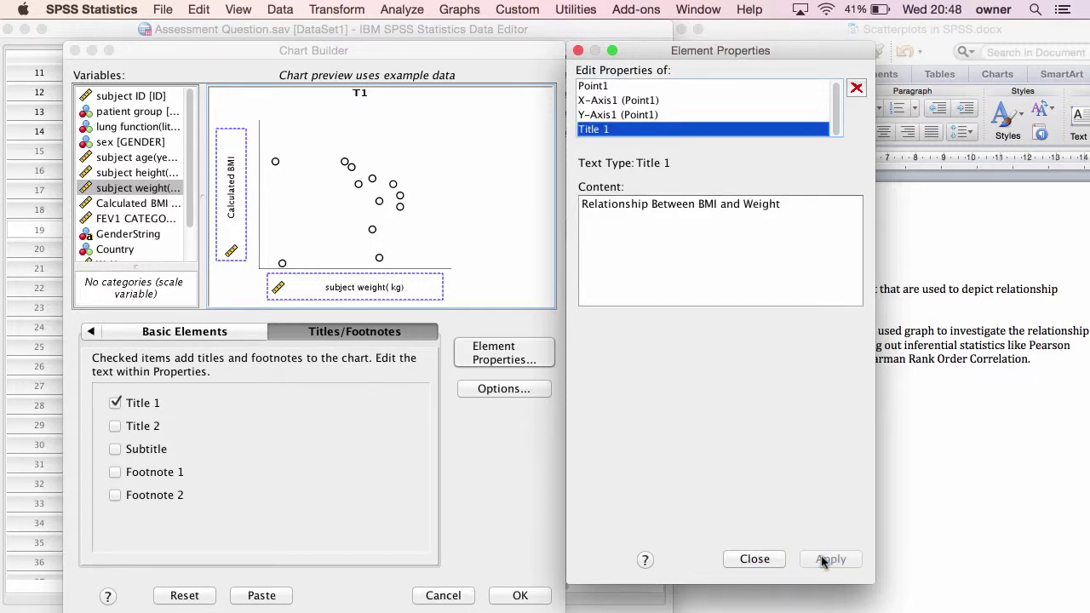
{"action": "left_click", "coordinate": [755, 560]}
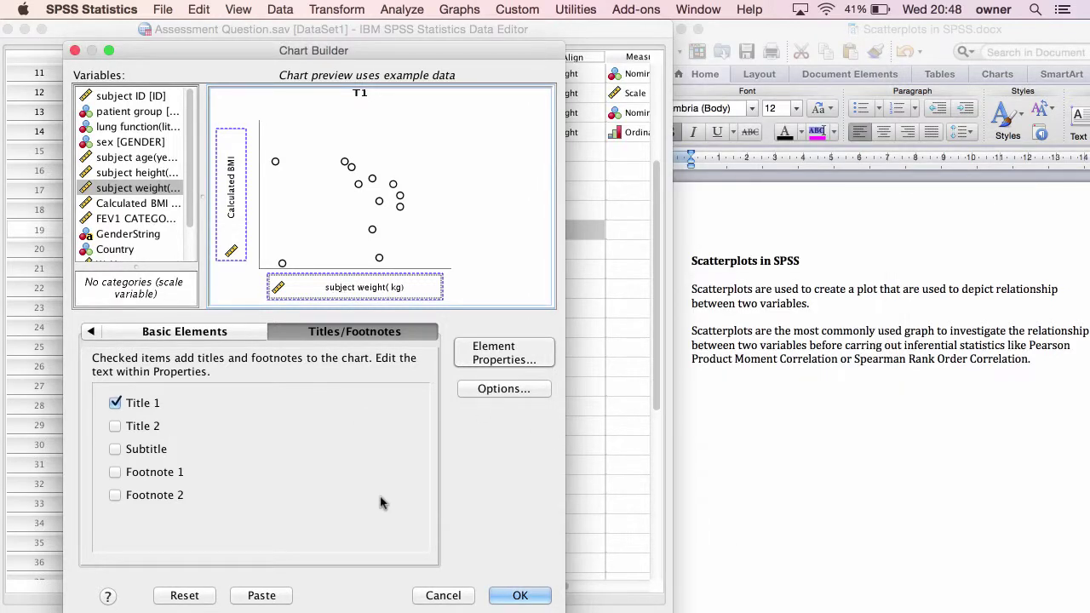
Step: Generate the BMI-versus-weight scatterplot in the Output Viewer
{"action": "left_click", "coordinate": [514, 597]}
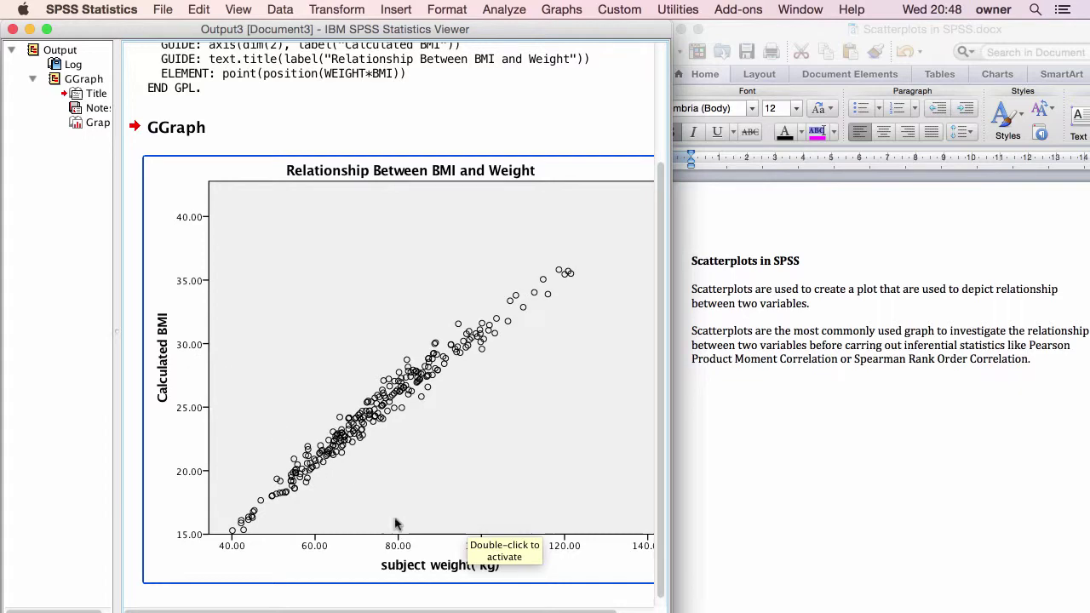
Step: In the Chart Editor, add a linear fit line at Total, giving y=5.61+0.26*x
{"action": "double_click", "coordinate": [468, 529]}
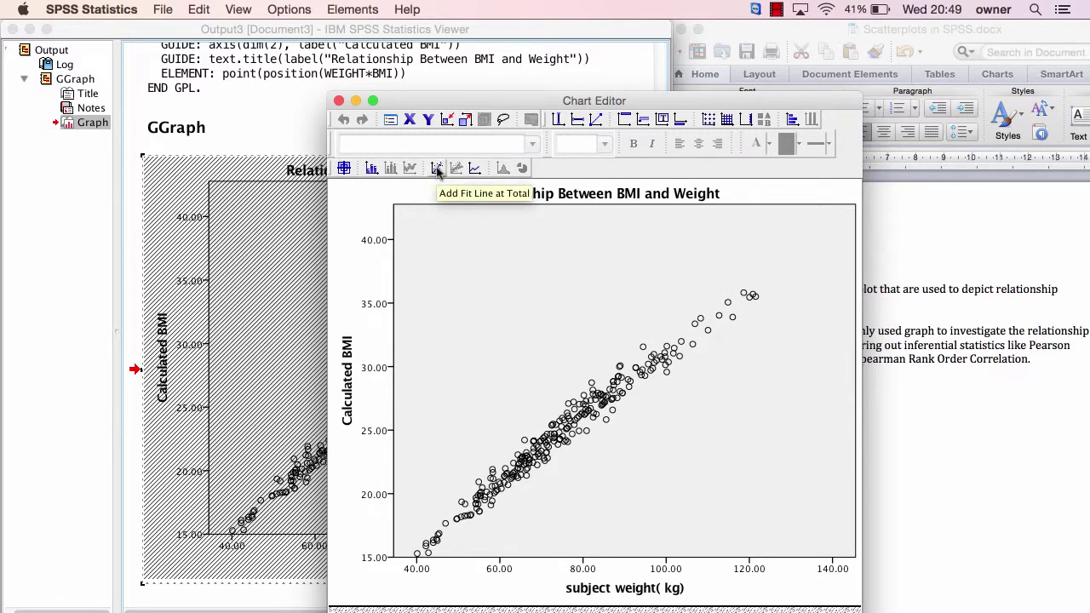
{"action": "left_click", "coordinate": [436, 170]}
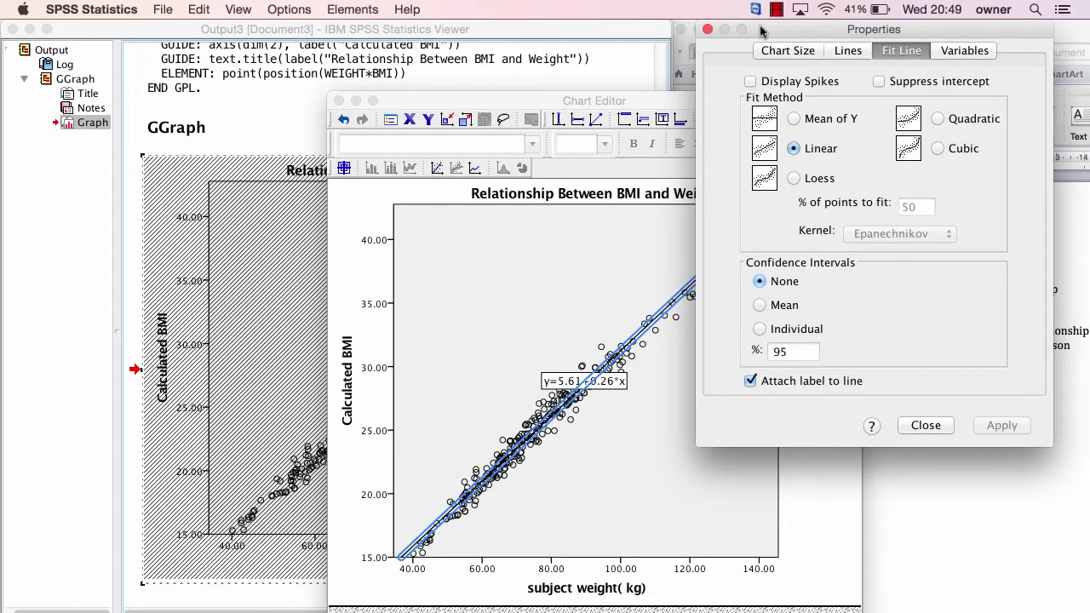
{"action": "left_click_drag", "start_coordinate": [761, 30], "coordinate": [798, 218]}
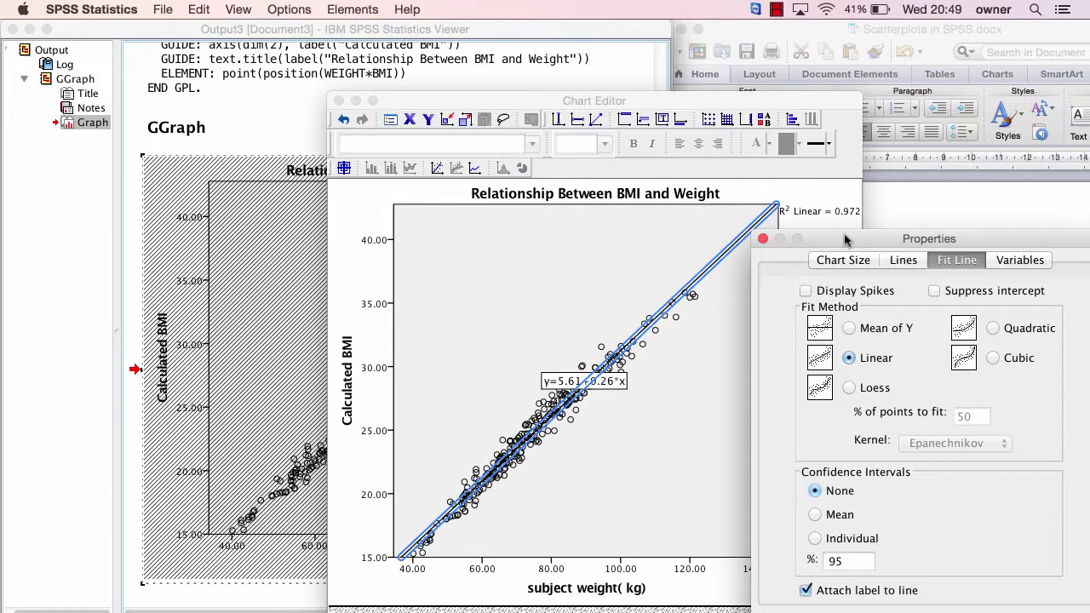
{"action": "left_click_drag", "start_coordinate": [845, 239], "coordinate": [849, 108]}
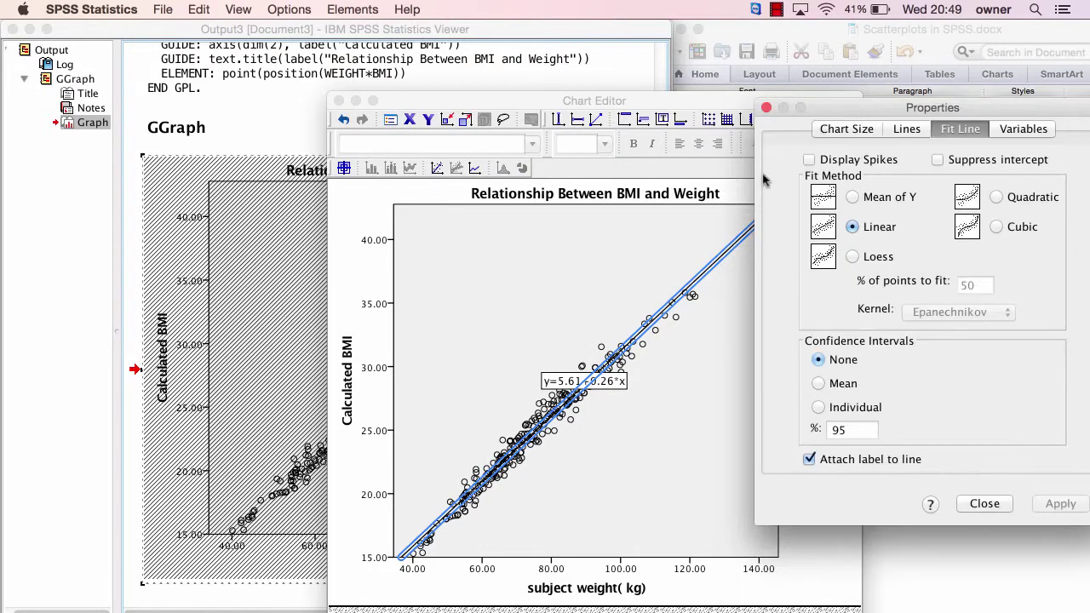
Step: Colour all the scatterplot's data markers green
{"action": "left_click", "coordinate": [552, 434]}
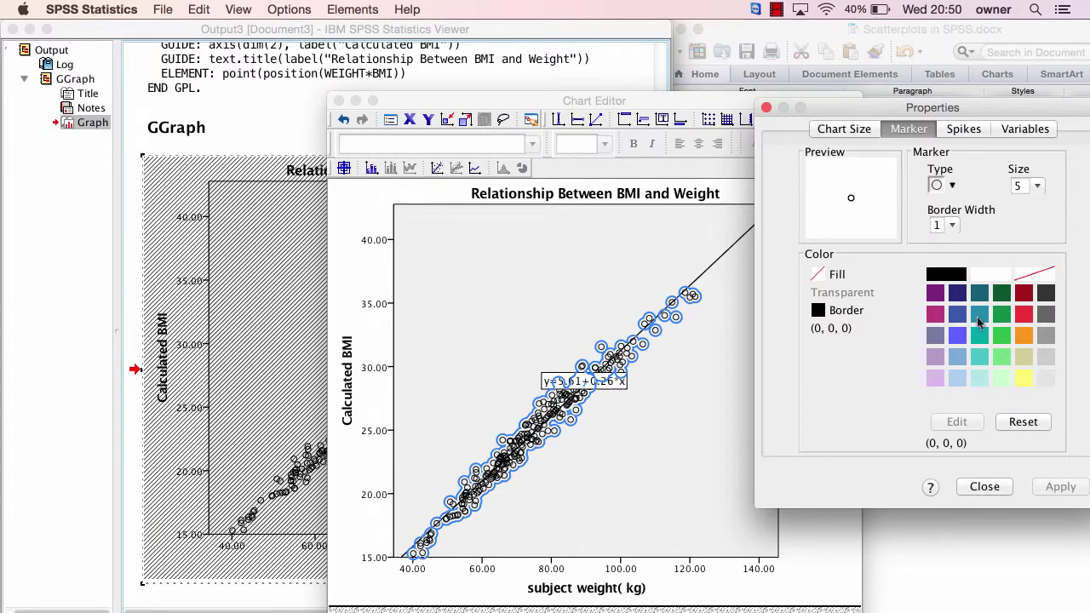
{"action": "left_click", "coordinate": [1002, 315]}
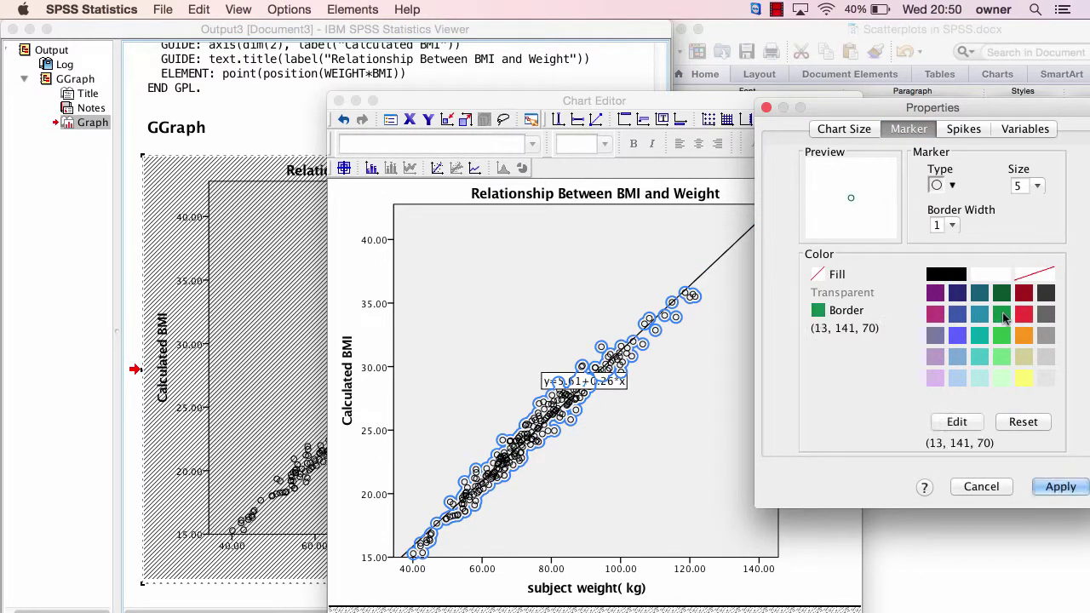
{"action": "left_click", "coordinate": [1060, 487]}
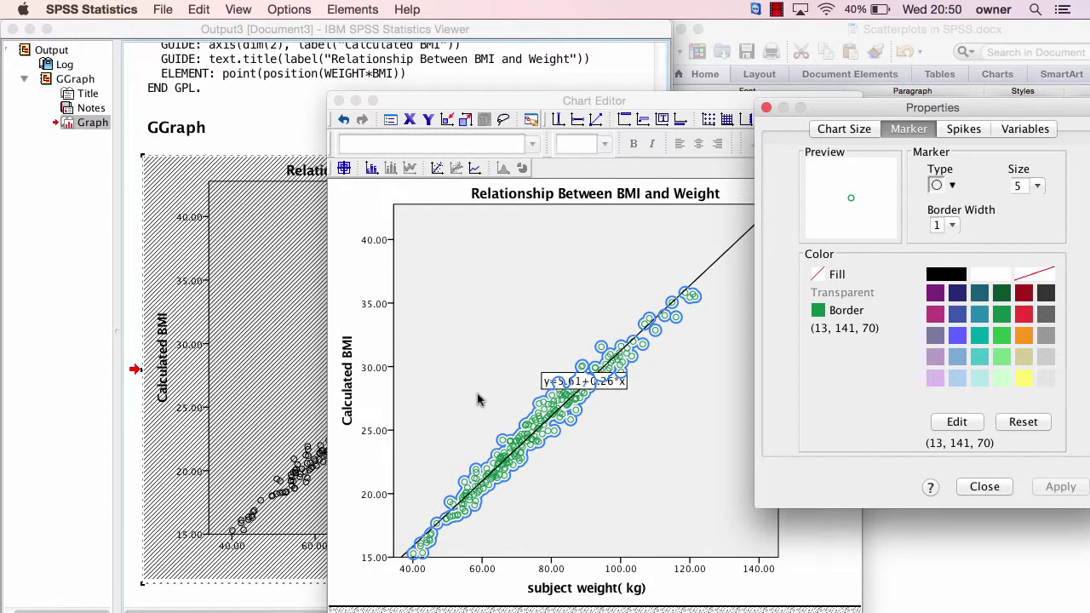
Step: Change the linear fit line's colour from black to red
{"action": "left_click", "coordinate": [696, 283]}
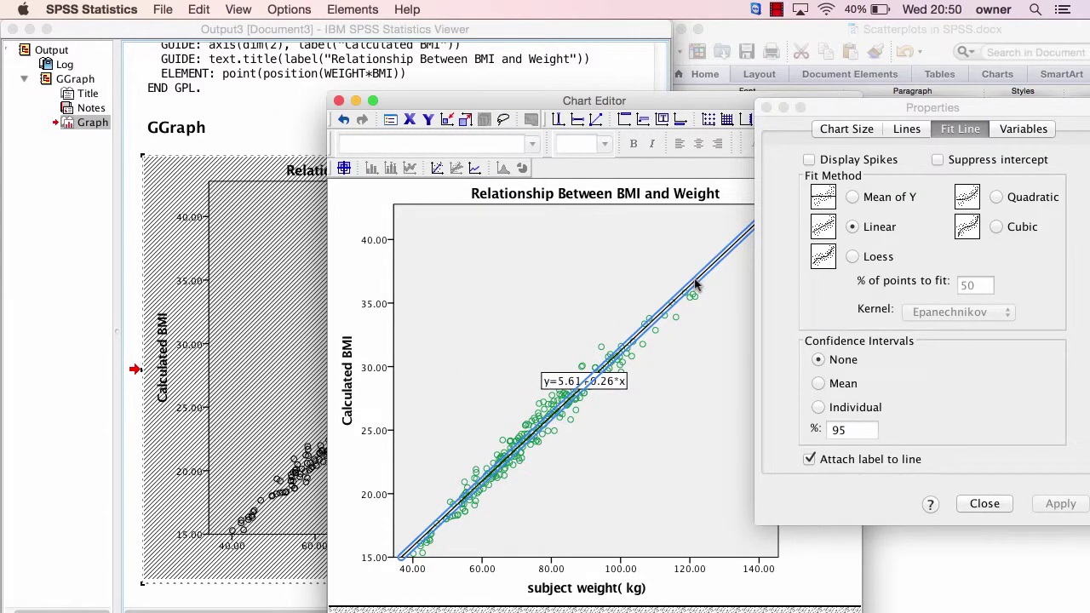
{"action": "left_click", "coordinate": [907, 131]}
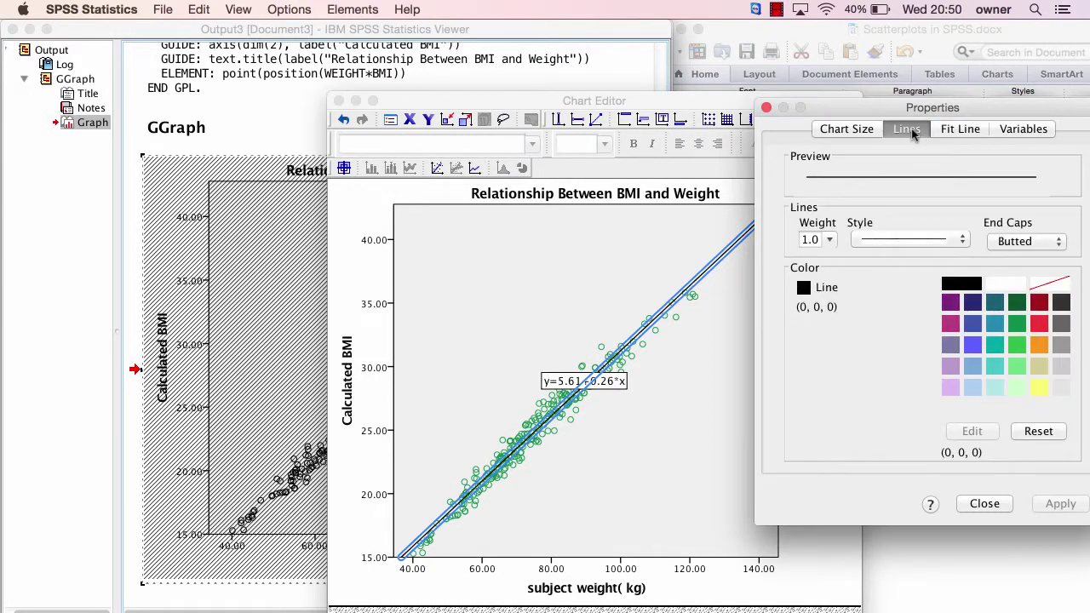
{"action": "left_click", "coordinate": [1038, 326]}
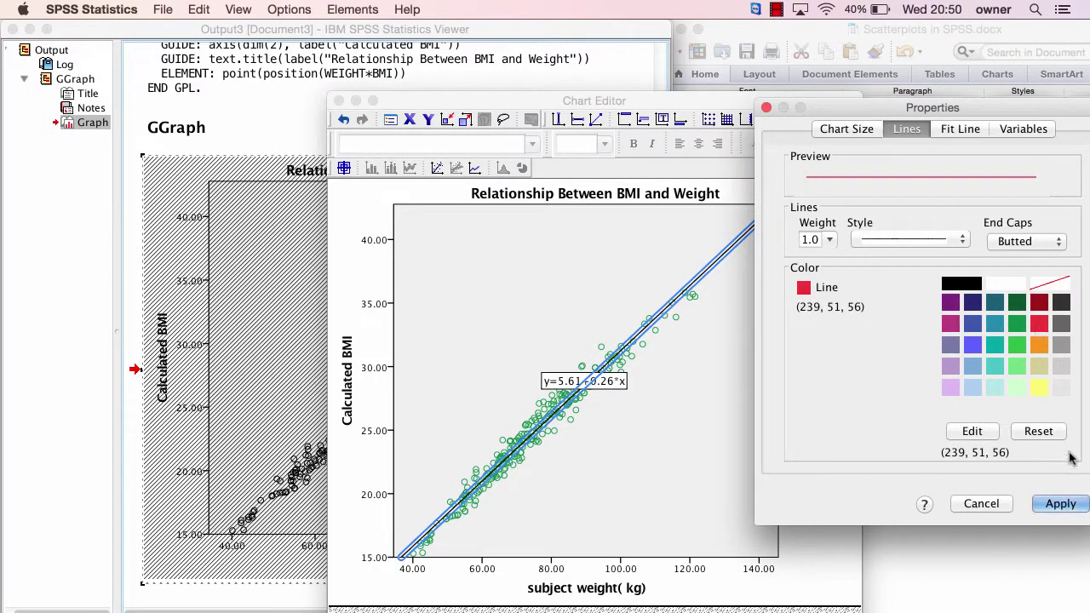
{"action": "left_click", "coordinate": [1060, 504]}
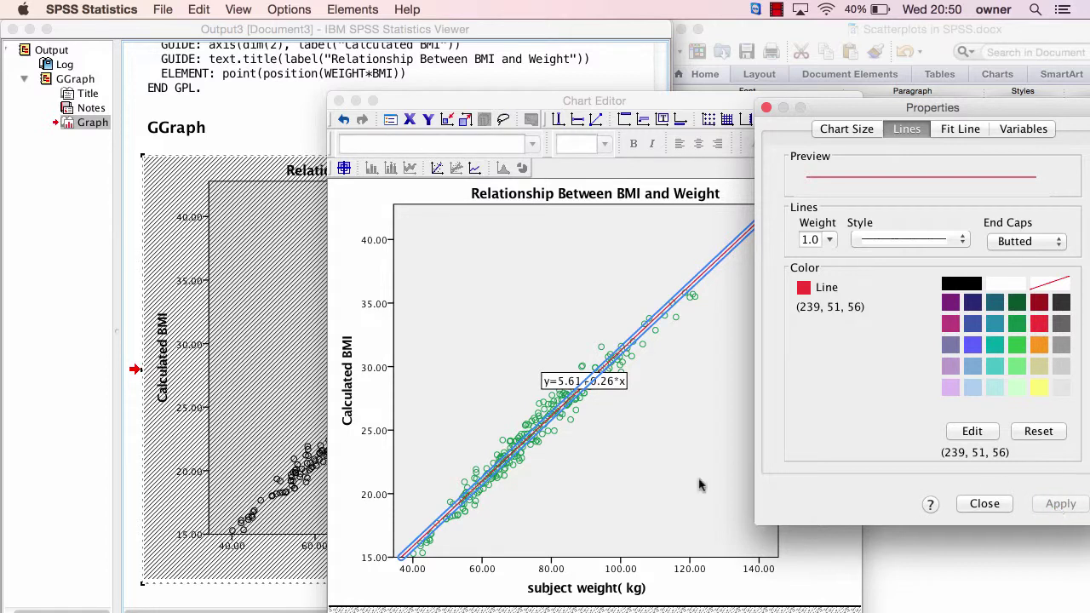
{"action": "left_click", "coordinate": [666, 488]}
{"action": "left_click", "coordinate": [667, 488]}
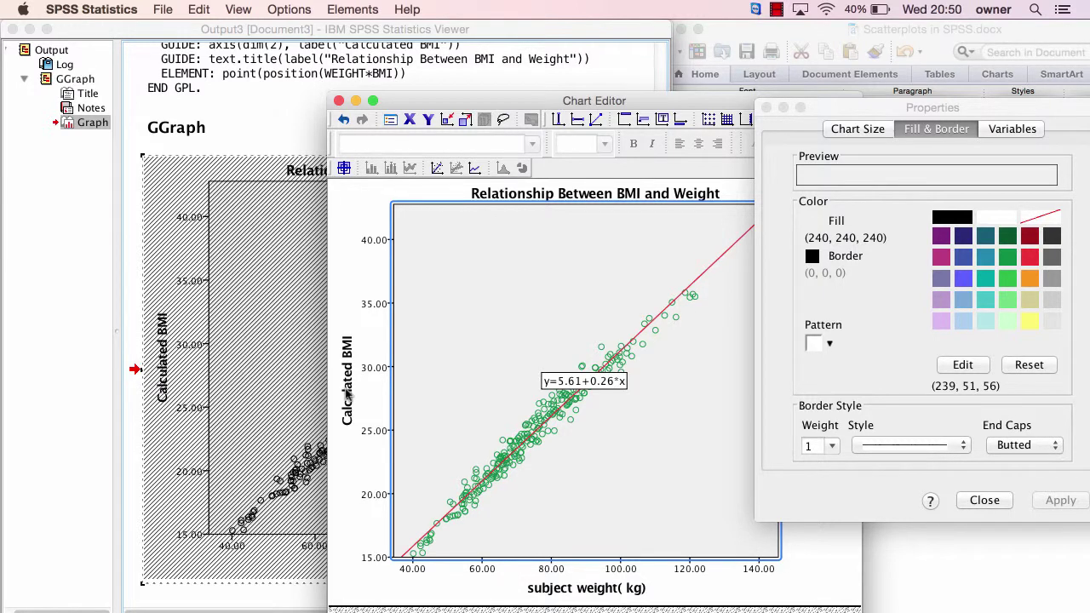
Step: Rename the vertical axis title from 'Calculated BMI' to 'Body Mass Index'
{"action": "left_click", "coordinate": [347, 396]}
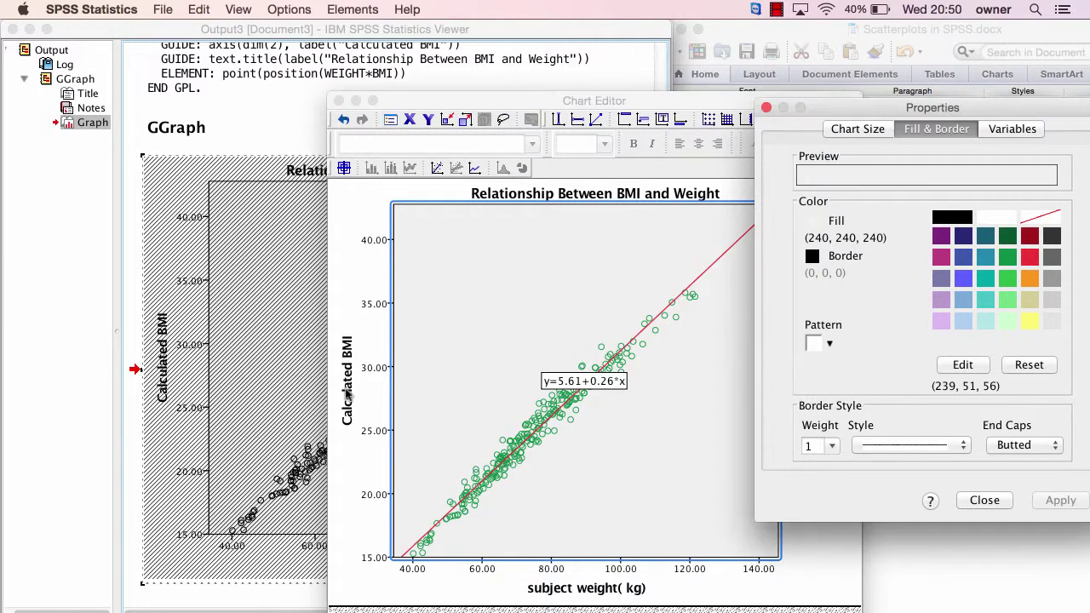
{"action": "left_click", "coordinate": [347, 389]}
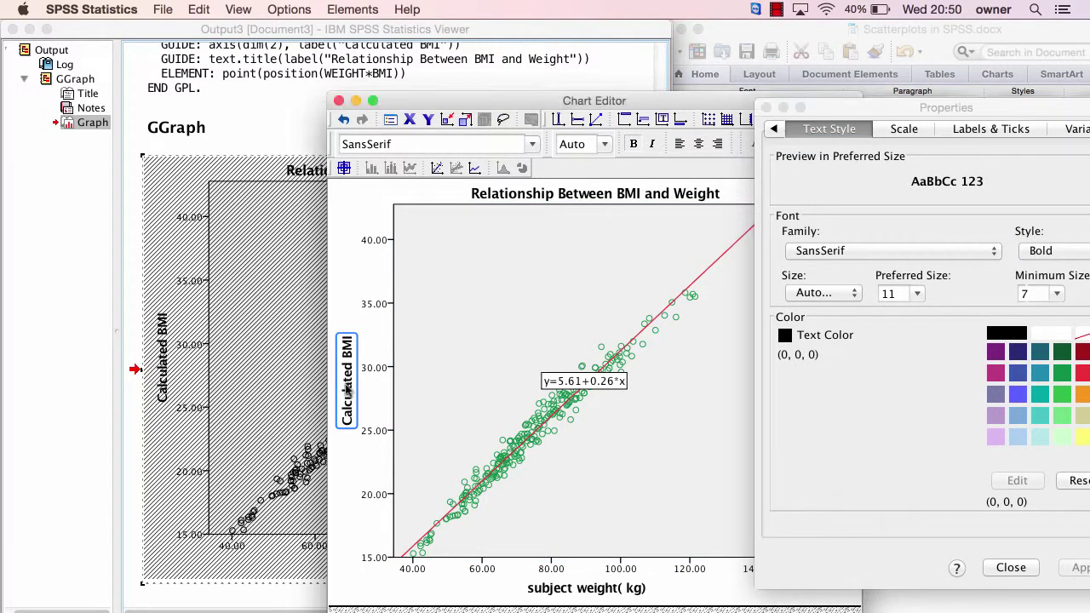
{"action": "left_click", "coordinate": [348, 388]}
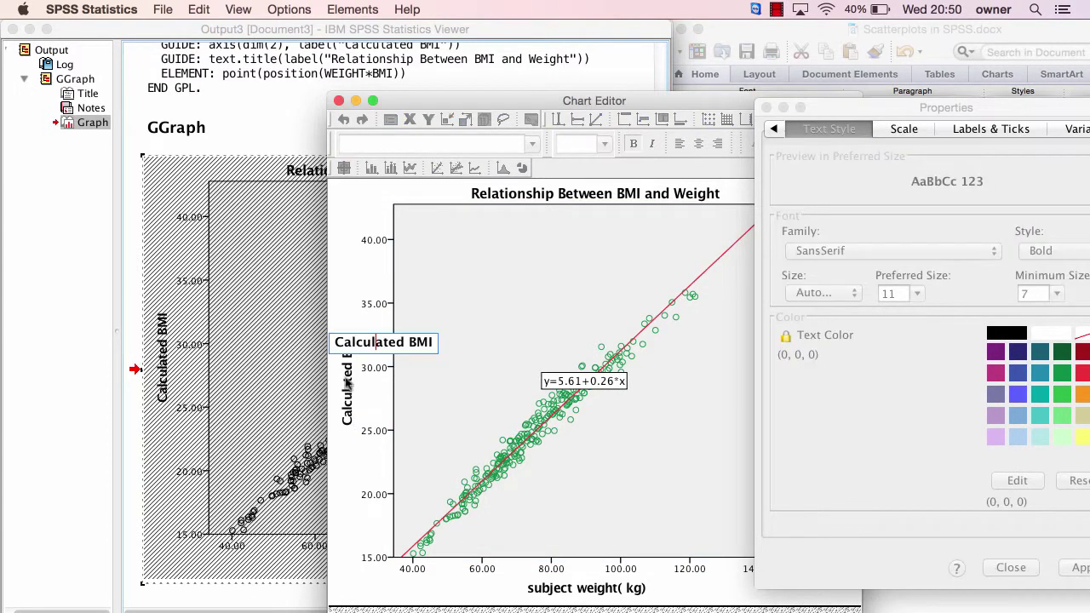
{"action": "triple_click", "coordinate": [410, 341]}
{"action": "key", "text": "BackSpace"}
{"action": "type", "text": "Bodd"}
{"action": "key", "text": "BackSpace"}
{"action": "type", "text": "y Mass Index"}
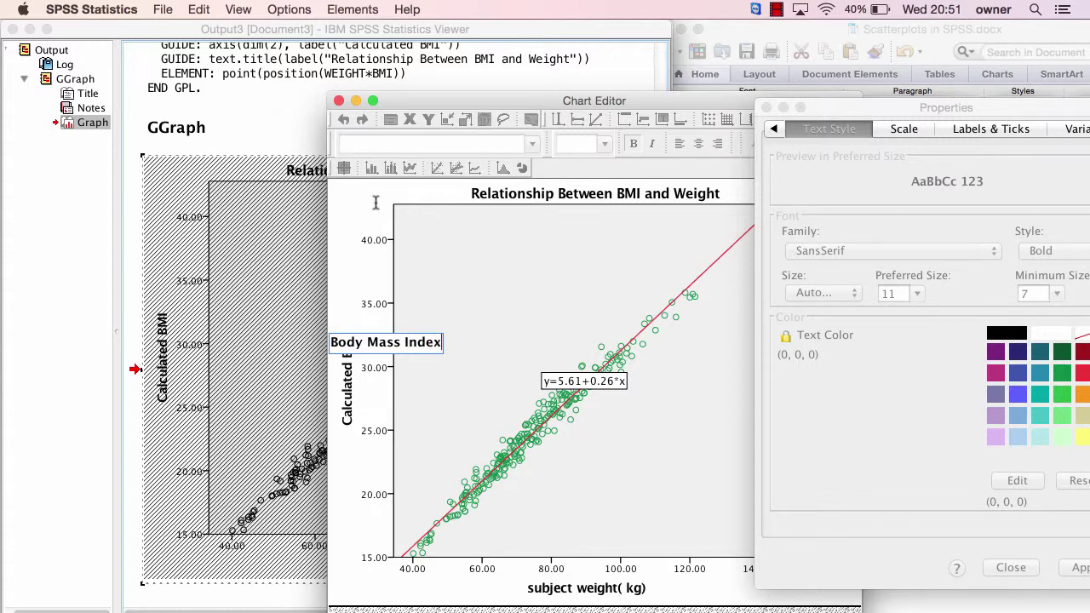
{"action": "left_click", "coordinate": [419, 325]}
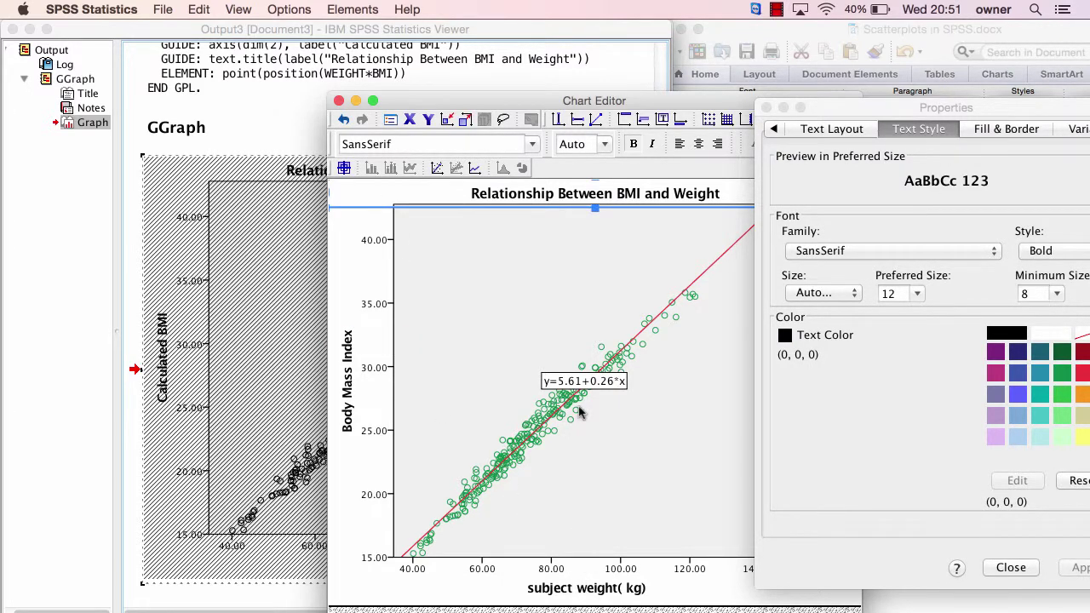
{"action": "left_click", "coordinate": [811, 417]}
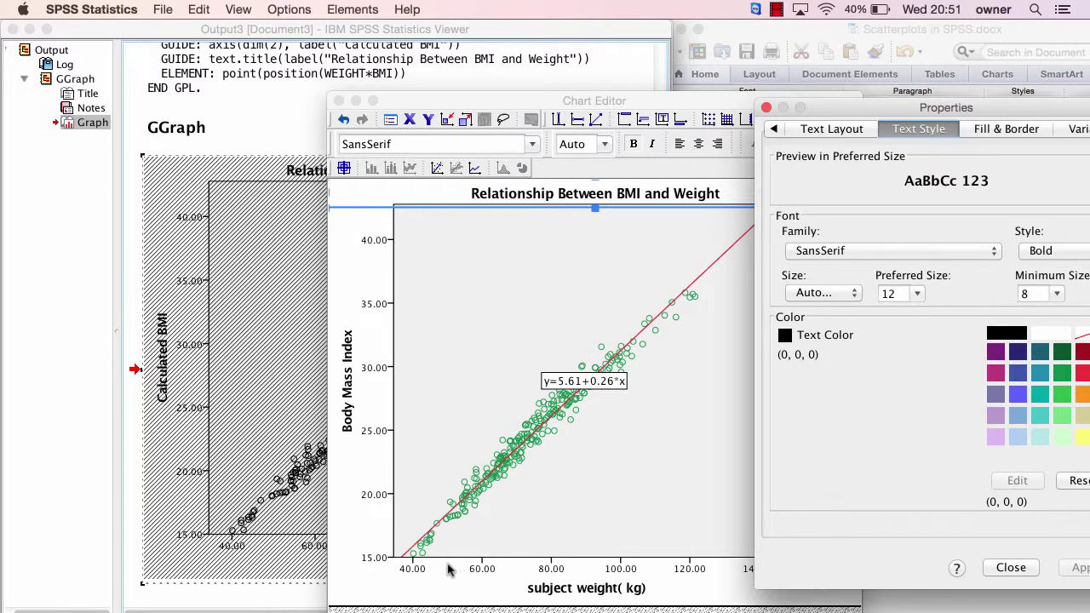
Step: Try a weight-axis scale with minimum 10 and major increment 10
{"action": "left_click", "coordinate": [413, 570]}
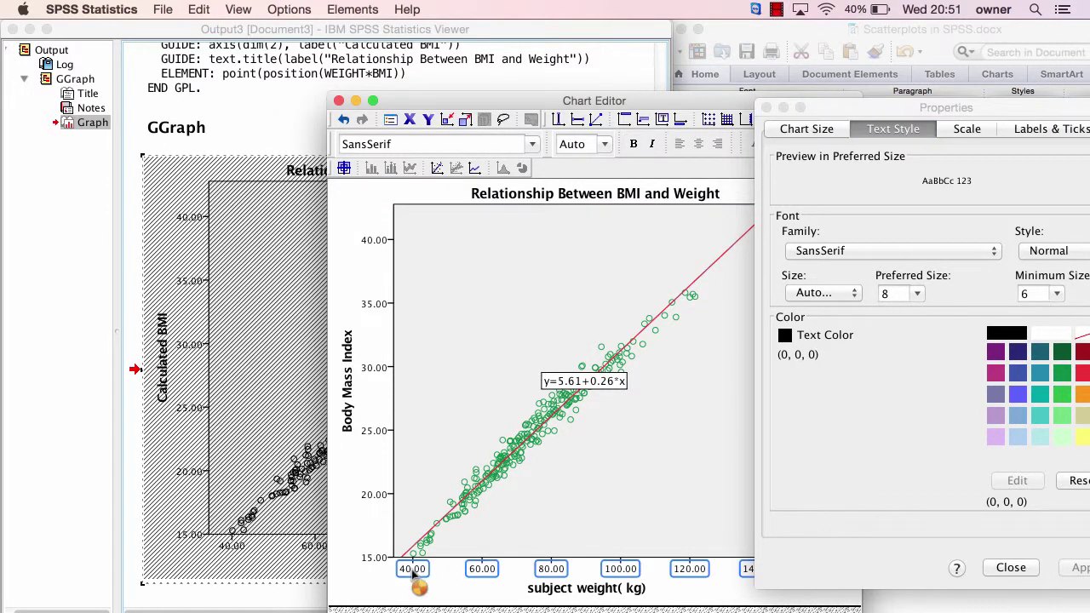
{"action": "left_click", "coordinate": [962, 133]}
{"action": "left_click", "coordinate": [962, 134]}
{"action": "double_click", "coordinate": [950, 193]}
{"action": "type", "text": "10"}
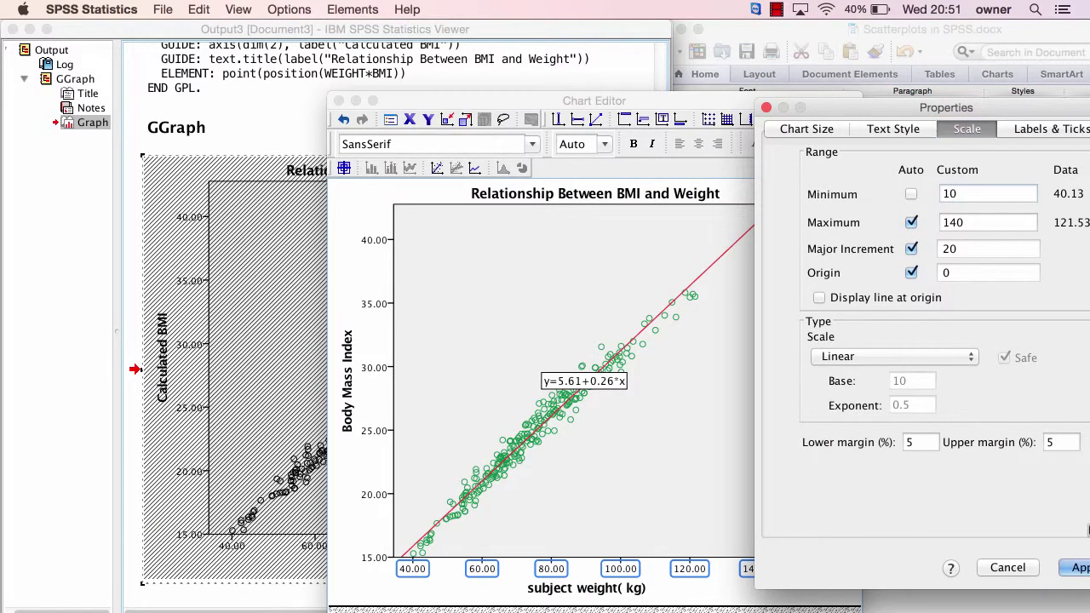
{"action": "left_click", "coordinate": [1075, 572]}
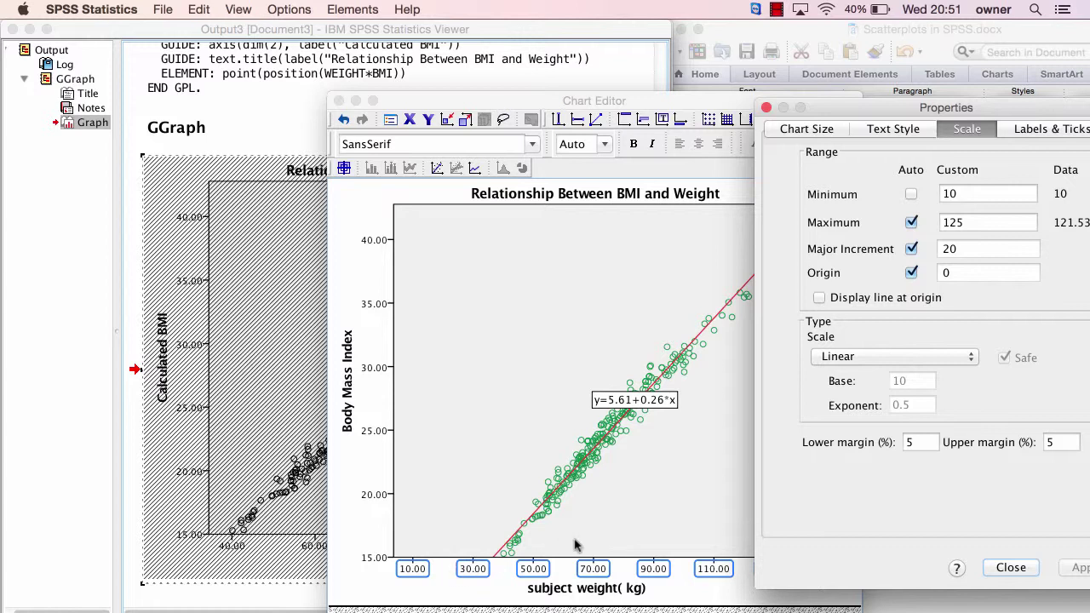
{"action": "double_click", "coordinate": [948, 248]}
{"action": "type", "text": "10"}
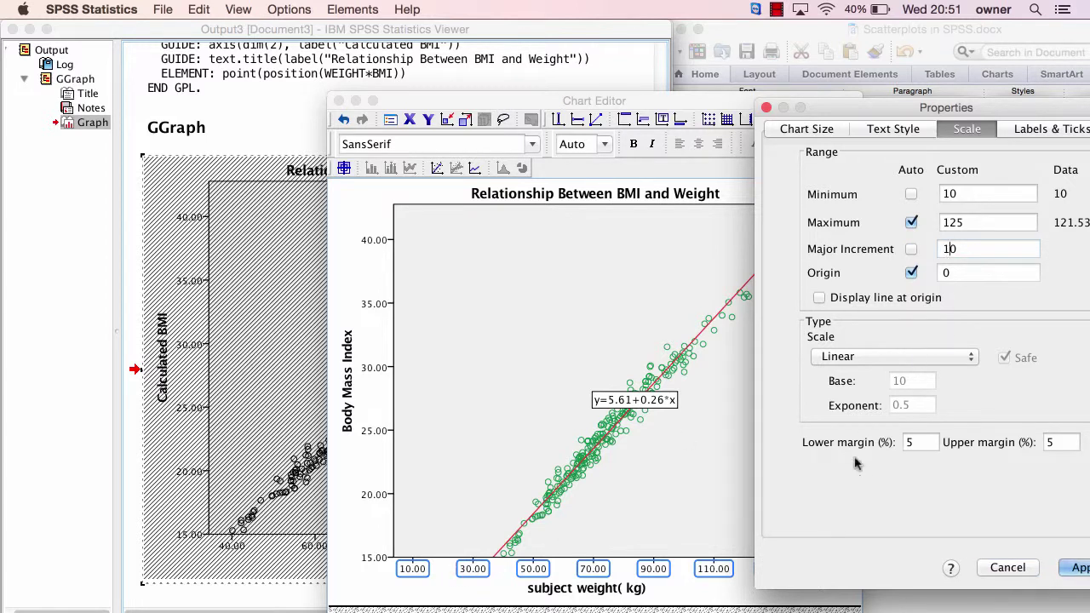
{"action": "left_click", "coordinate": [1073, 568]}
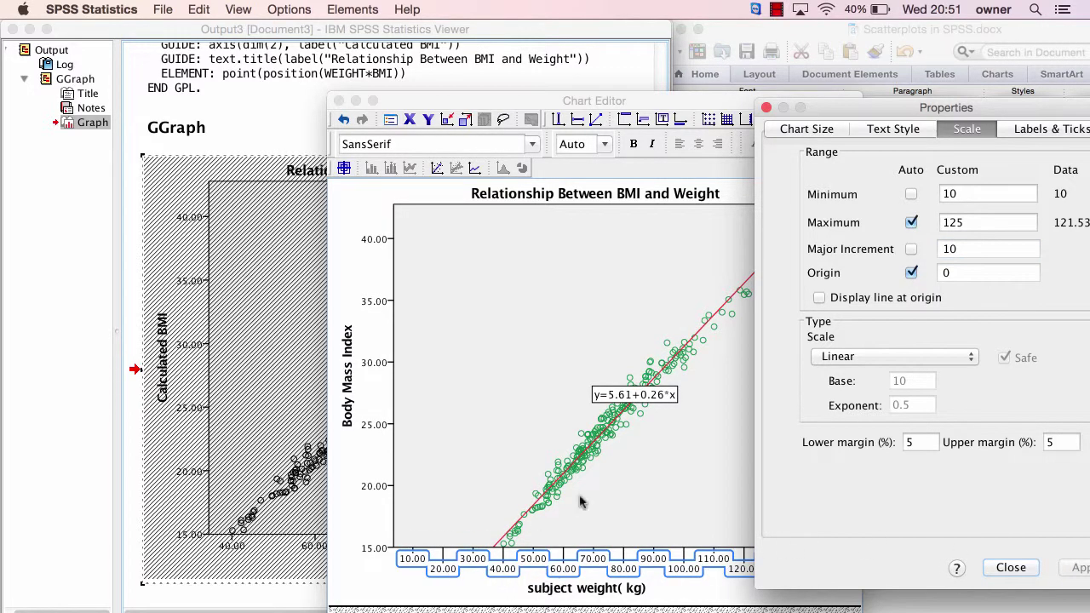
Step: Set the weight axis to minimum 40 with major increment 20 instead
{"action": "double_click", "coordinate": [970, 254]}
{"action": "type", "text": "20"}
{"action": "left_click", "coordinate": [961, 194]}
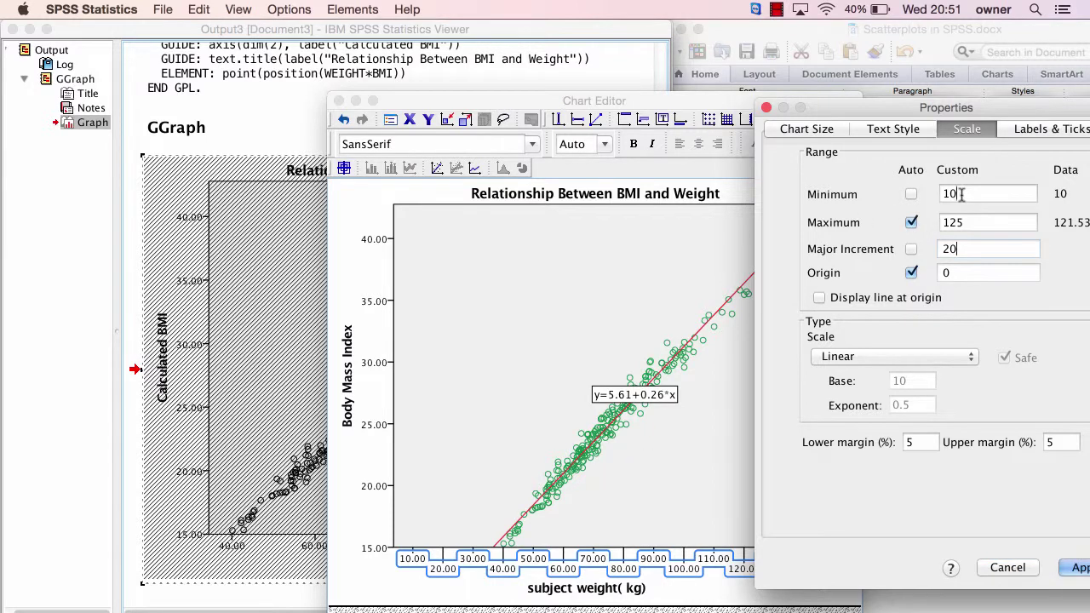
{"action": "double_click", "coordinate": [960, 194]}
{"action": "type", "text": "40"}
{"action": "left_click", "coordinate": [1074, 571]}
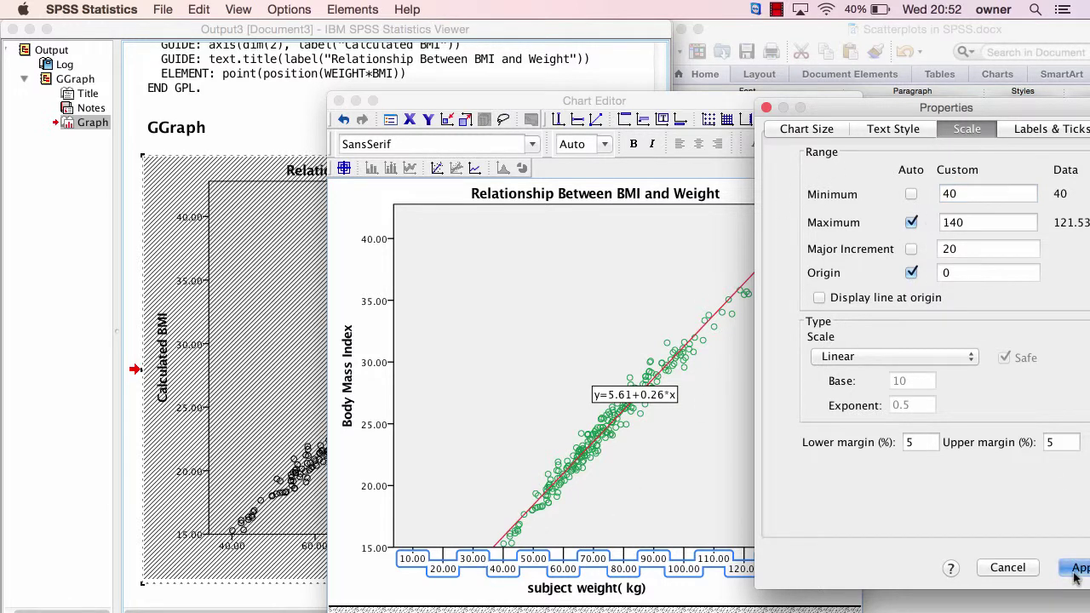
Step: Close the Properties window and Chart Editor to return to the Output Viewer
{"action": "left_click", "coordinate": [766, 108]}
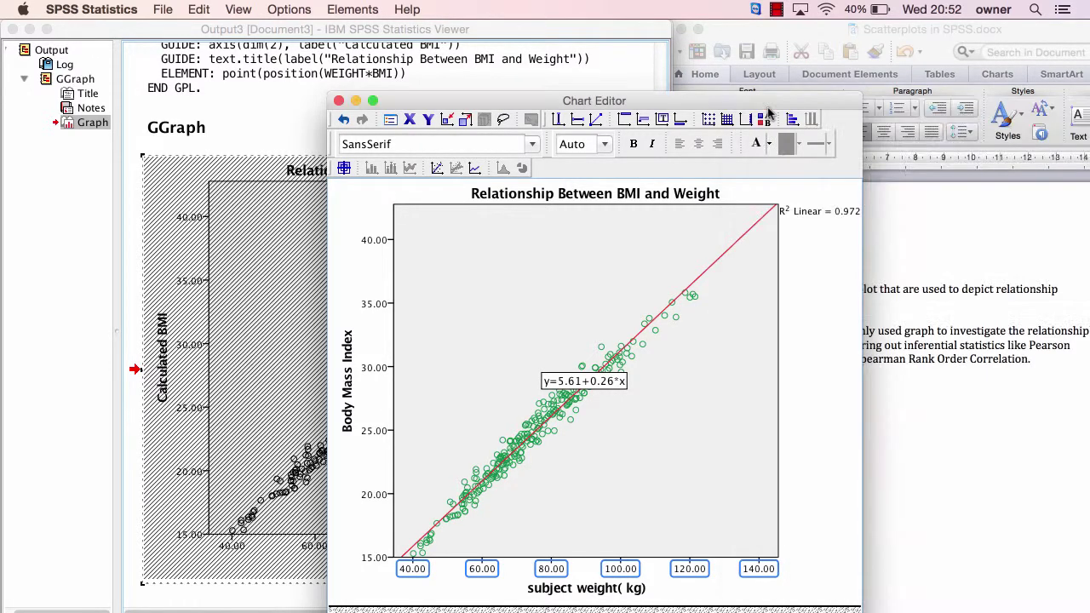
{"action": "left_click", "coordinate": [338, 100]}
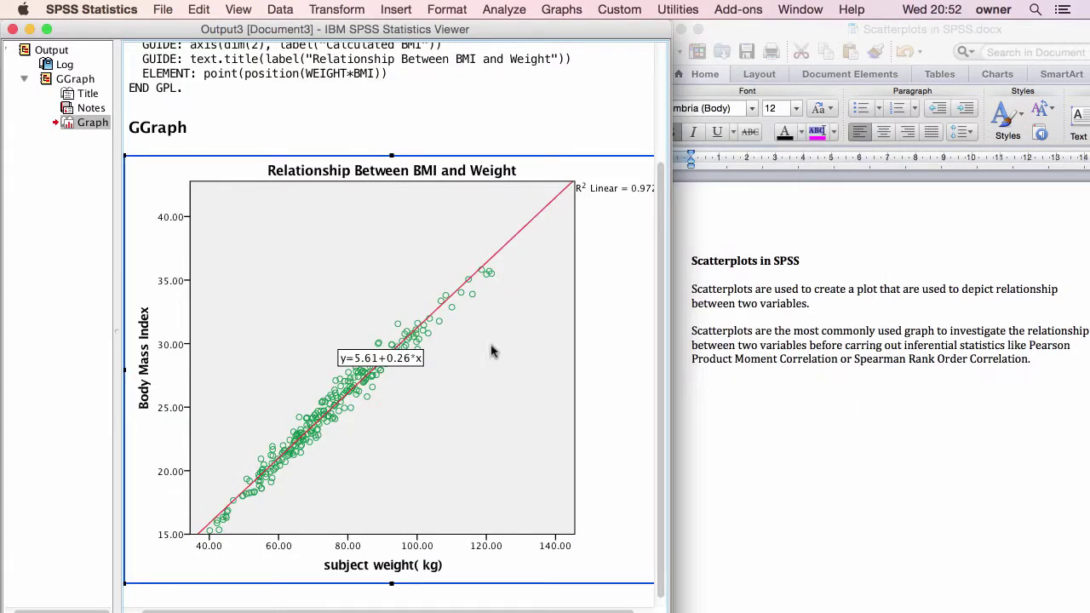